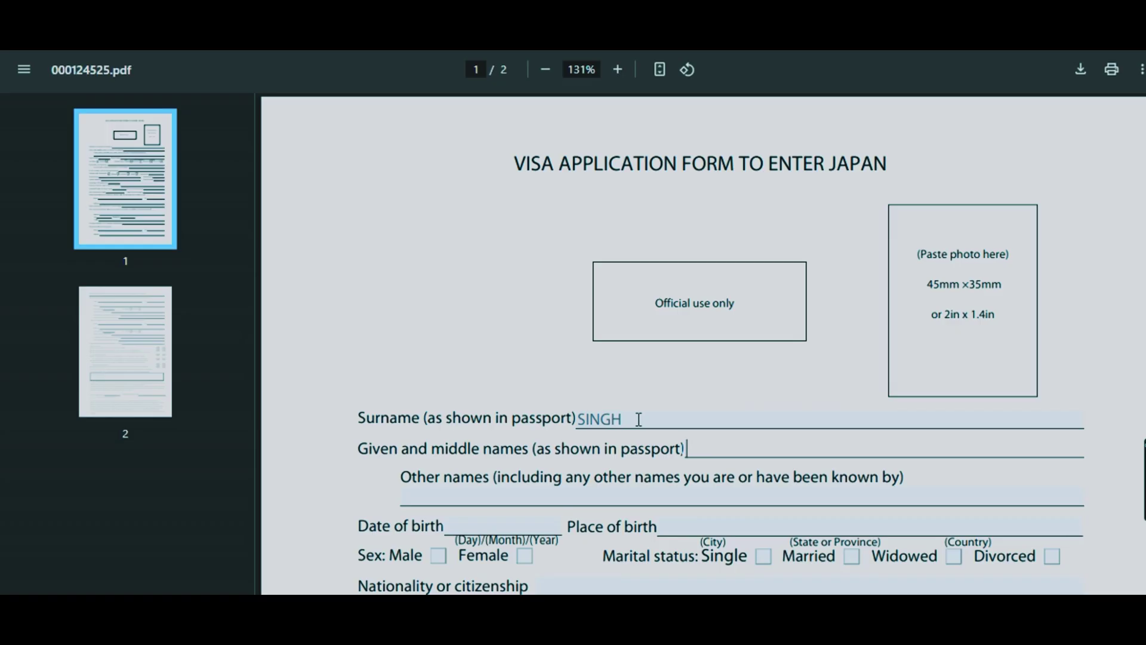
- Correct the surname's last letter, enter the applicant's given names, and set other names to NA
{"action": "left_click", "coordinate": [639, 420]}
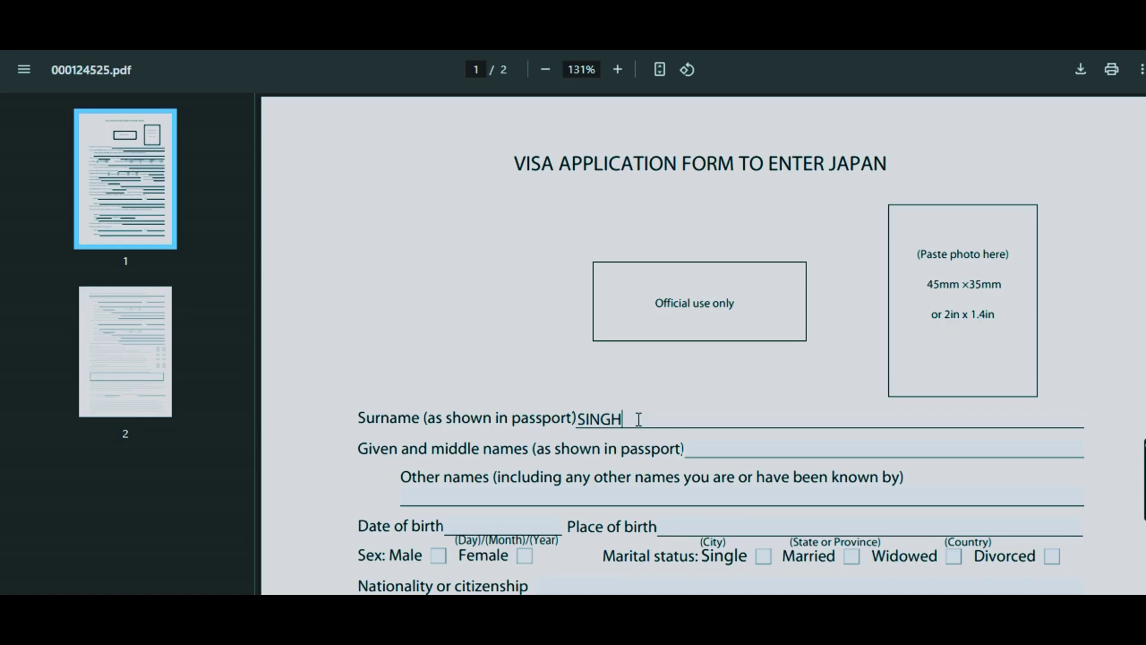
{"action": "key", "text": "BackSpace"}
{"action": "type", "text": "H"}
{"action": "left_click", "coordinate": [698, 452]}
{"action": "type", "text": "ARJUN"}
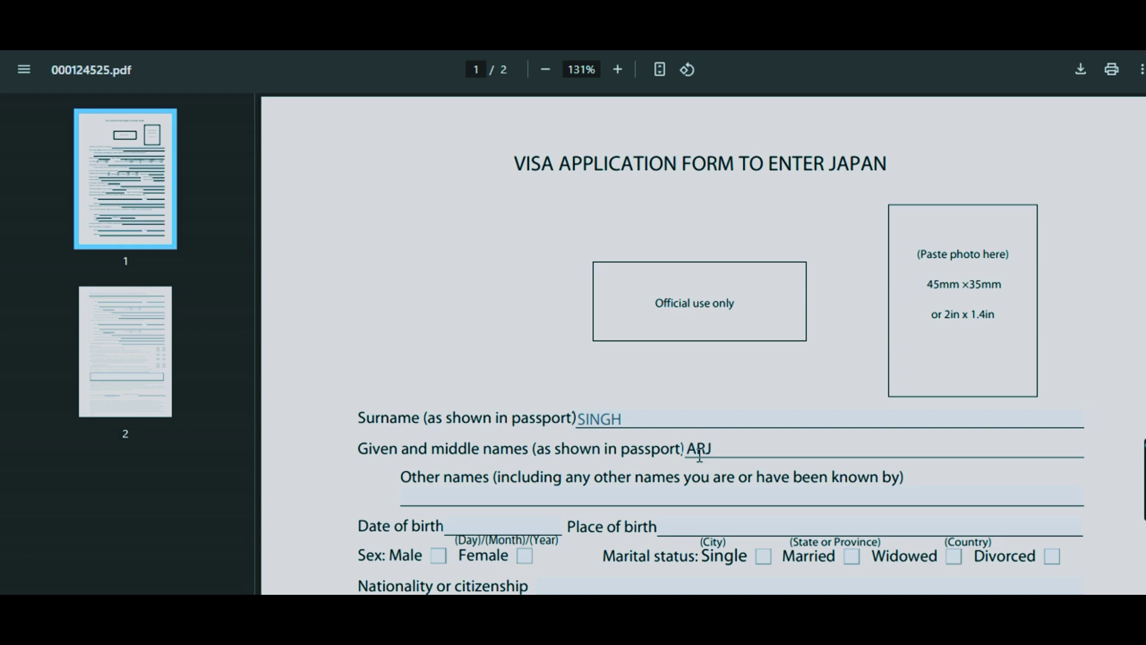
{"action": "left_click", "coordinate": [490, 493]}
{"action": "type", "text": "NA"}
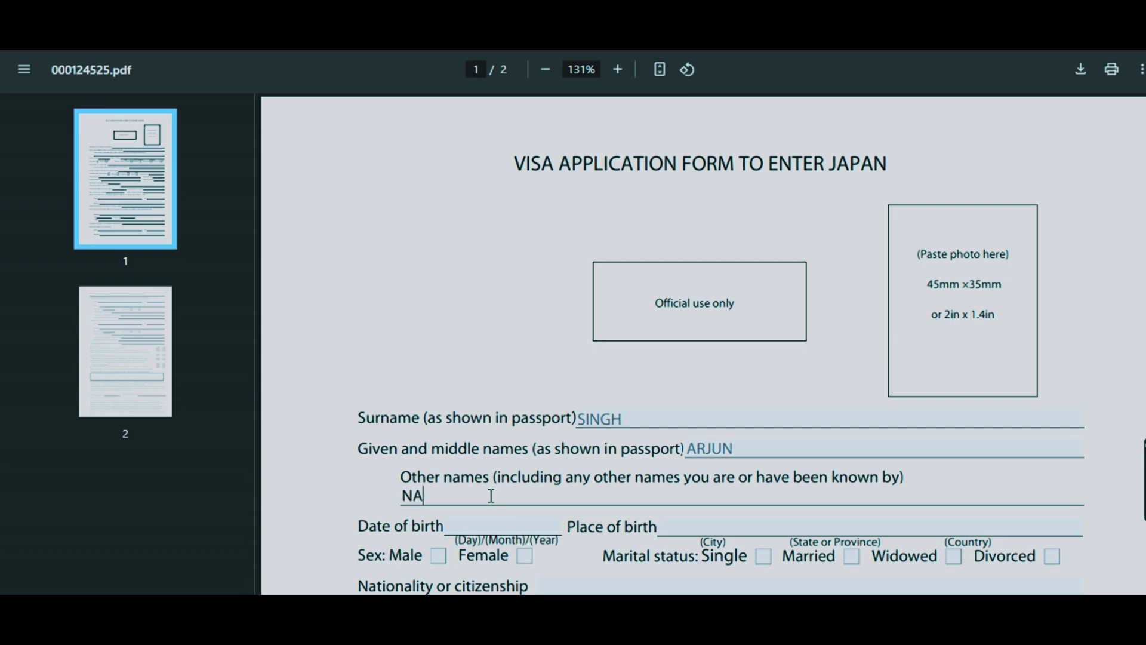
- Enter the date of birth as 02/02/1985
{"action": "left_click", "coordinate": [459, 525]}
{"action": "type", "text": "02021985"}
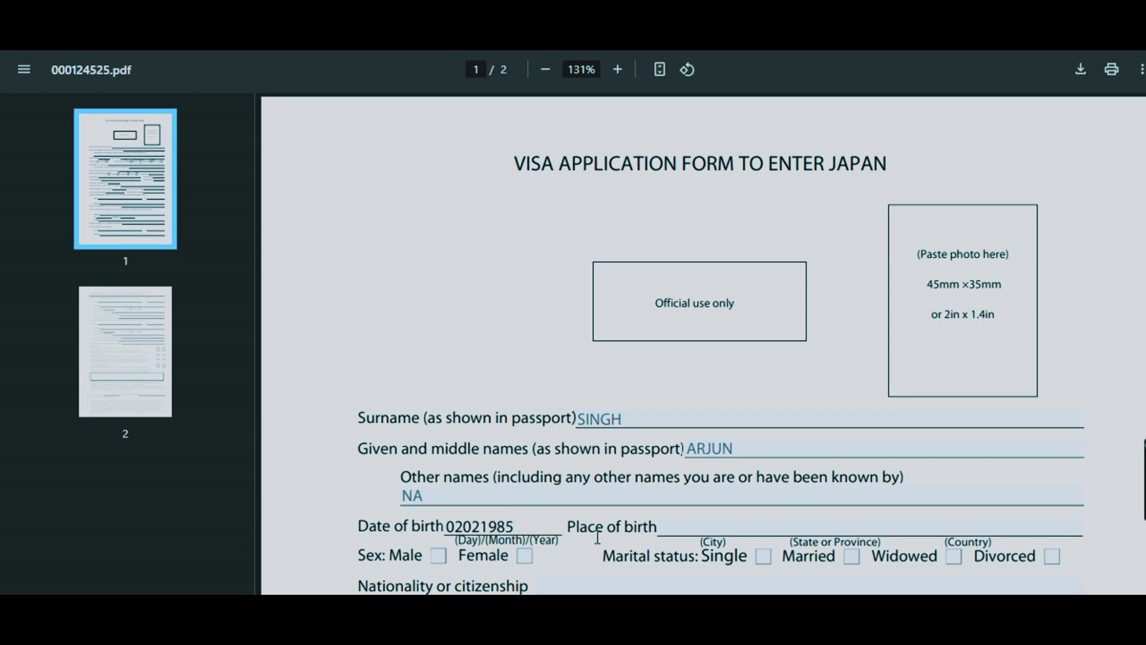
{"action": "left_click", "coordinate": [465, 528]}
{"action": "type", "text": "/02/"}
{"action": "left_click", "coordinate": [488, 526]}
{"action": "type", "text": "/"}
- Enter birthplace DELHI and tick Male and Single
{"action": "left_click", "coordinate": [680, 525]}
{"action": "type", "text": "DELHI"}
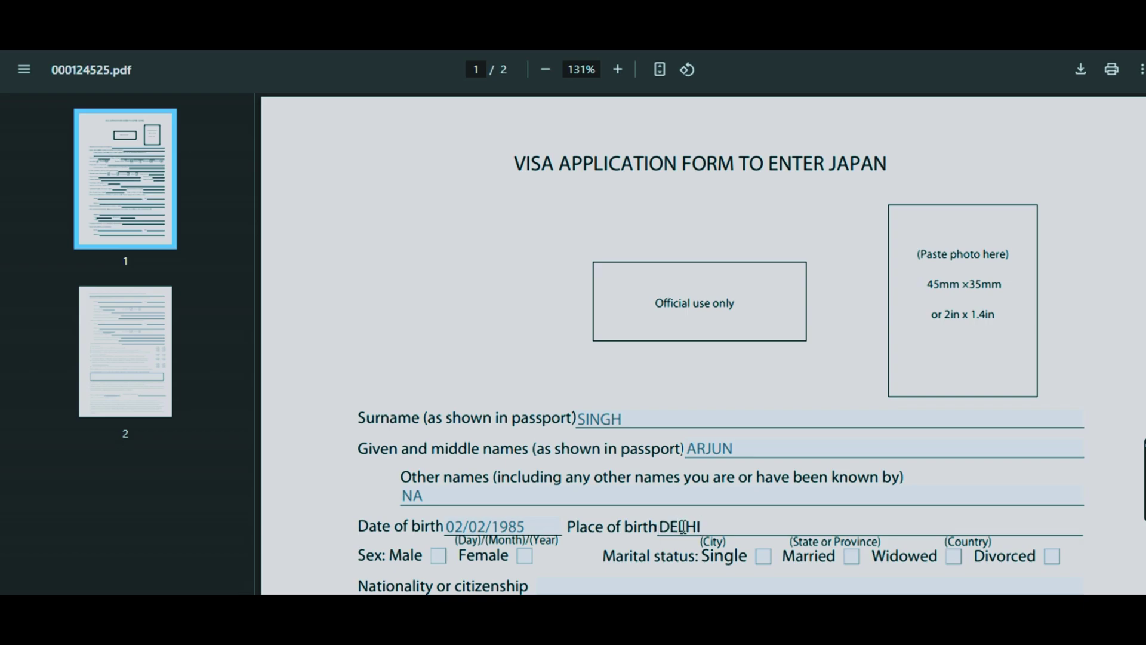
{"action": "left_click", "coordinate": [437, 556]}
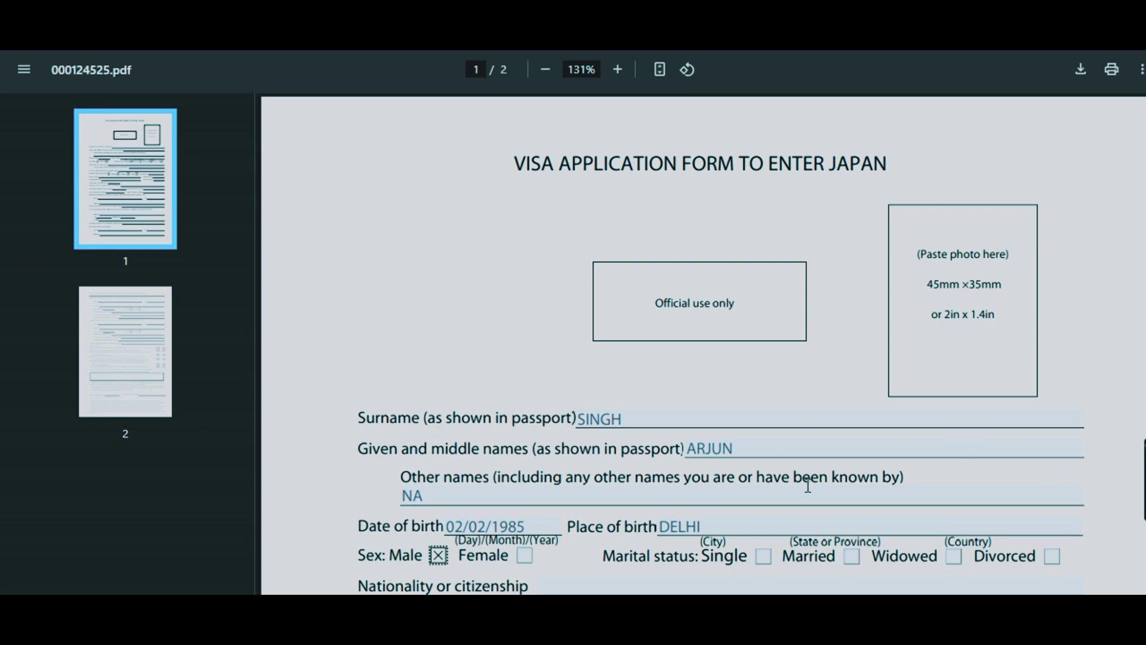
{"action": "left_click", "coordinate": [763, 558]}
- Enter nationality INDIAN, former nationalities NA, and the government-issued ID number
{"action": "scroll", "coordinate": [764, 567], "scroll_direction": "down", "scroll_amount": 3}
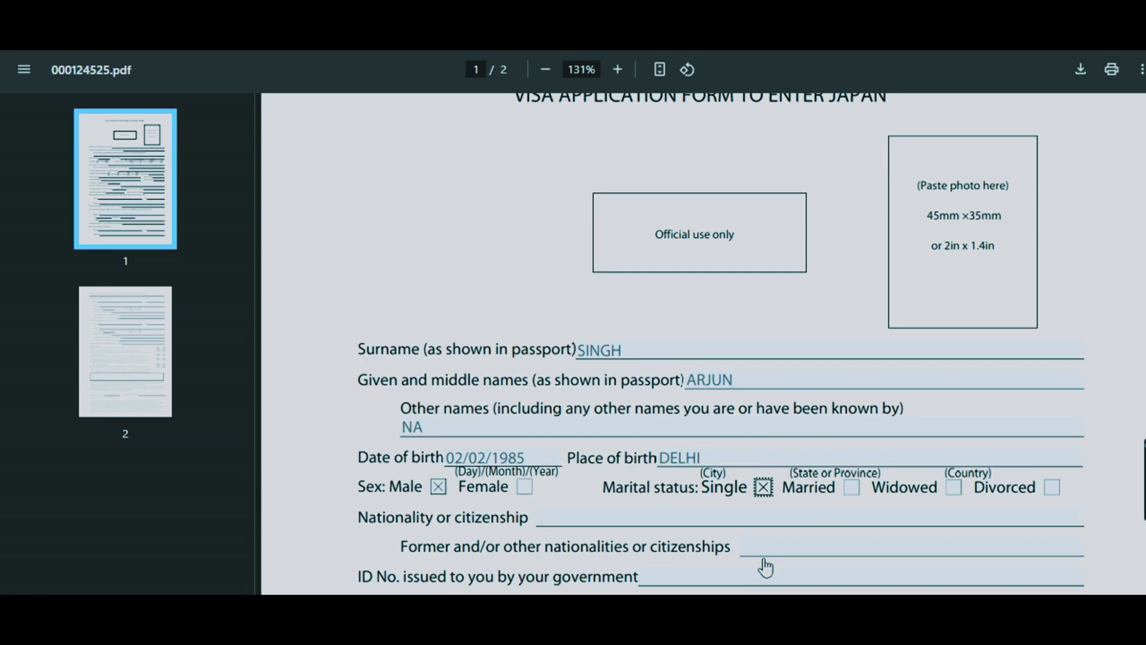
{"action": "scroll", "coordinate": [765, 567], "scroll_direction": "down", "scroll_amount": 1}
{"action": "scroll", "coordinate": [765, 567], "scroll_direction": "down", "scroll_amount": 2}
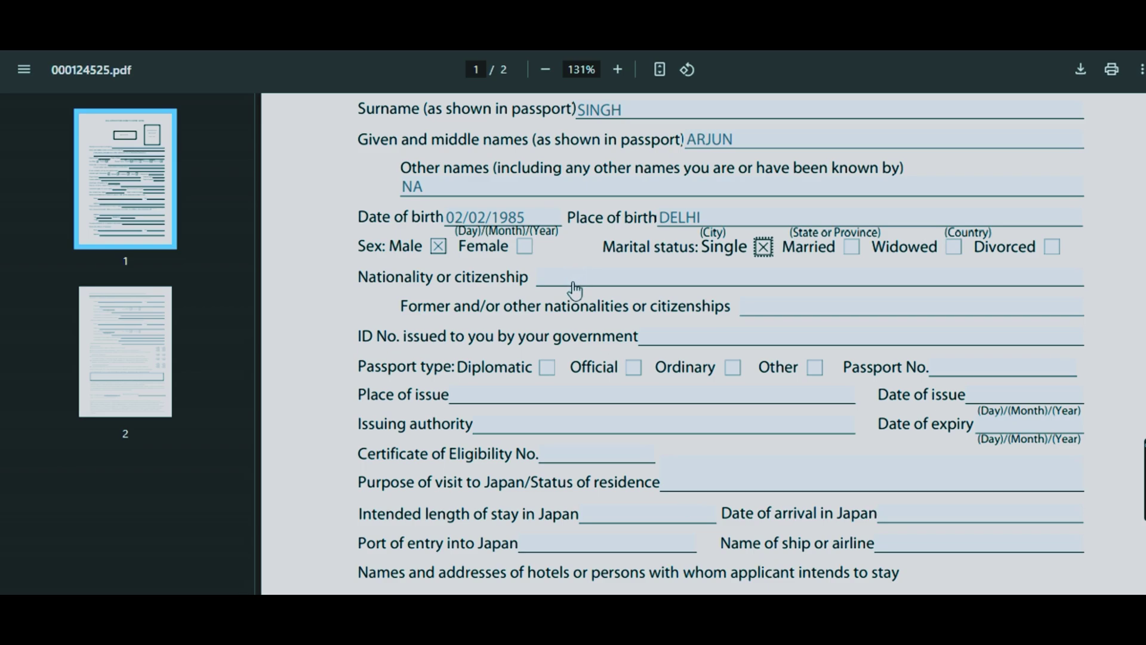
{"action": "left_click", "coordinate": [546, 281]}
{"action": "type", "text": "INDIAN"}
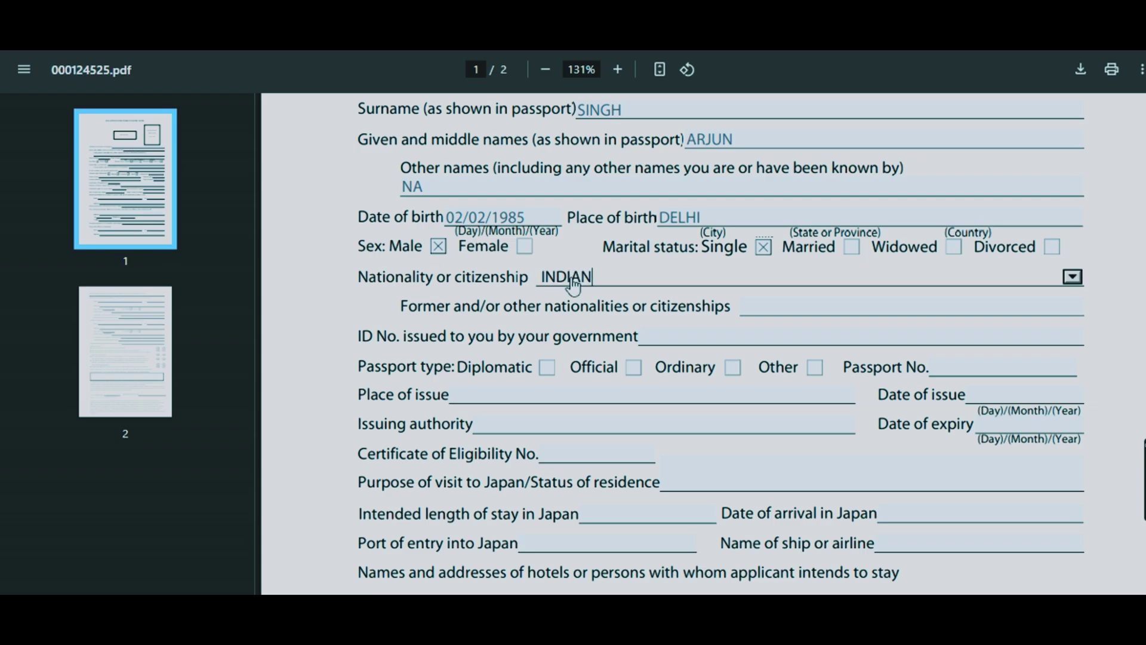
{"action": "left_click", "coordinate": [759, 317]}
{"action": "type", "text": "NA"}
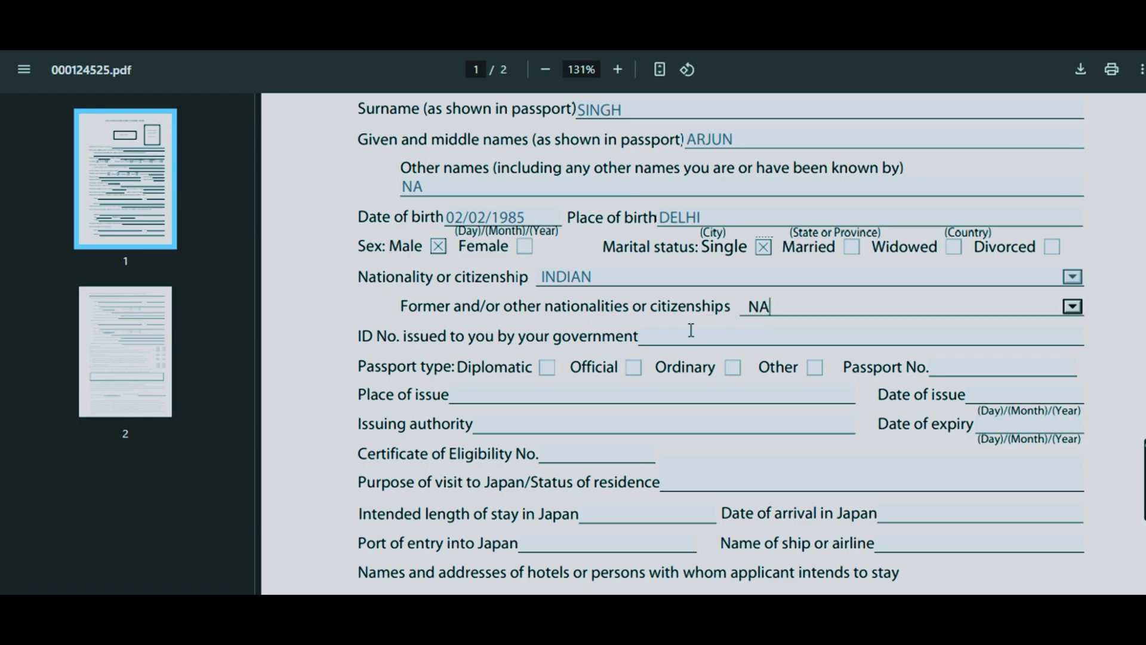
{"action": "left_click", "coordinate": [690, 330]}
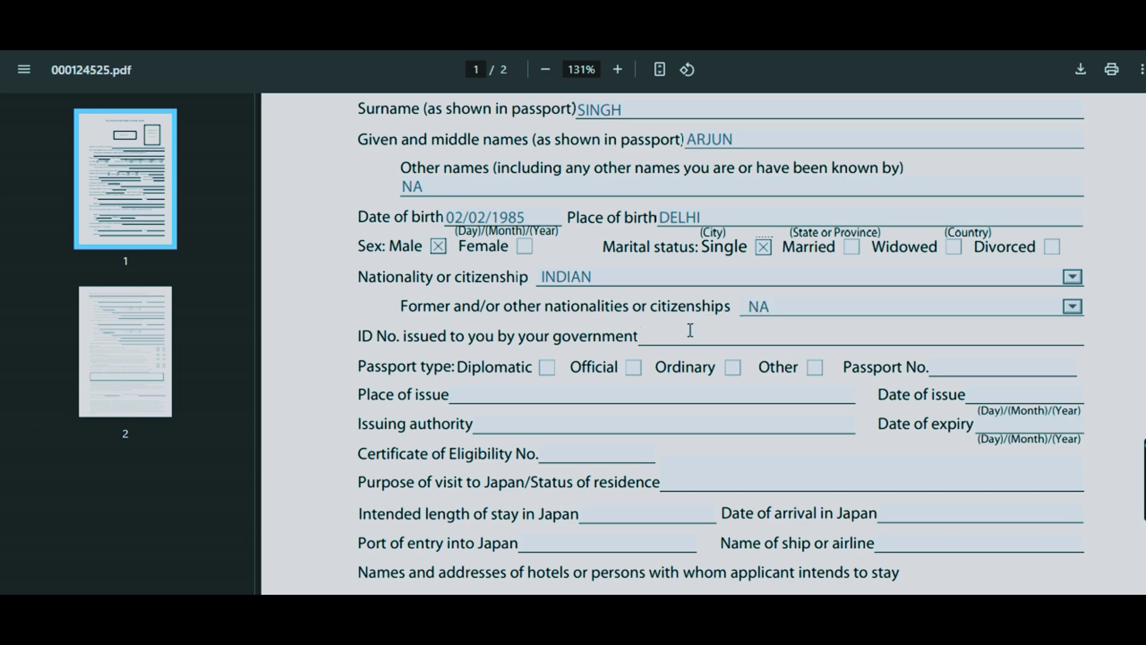
{"action": "type", "text": "123412341234"}
- Tick Ordinary passport type, enter the passport number and place of issue DELHI
{"action": "left_click", "coordinate": [734, 369]}
{"action": "left_click", "coordinate": [965, 367]}
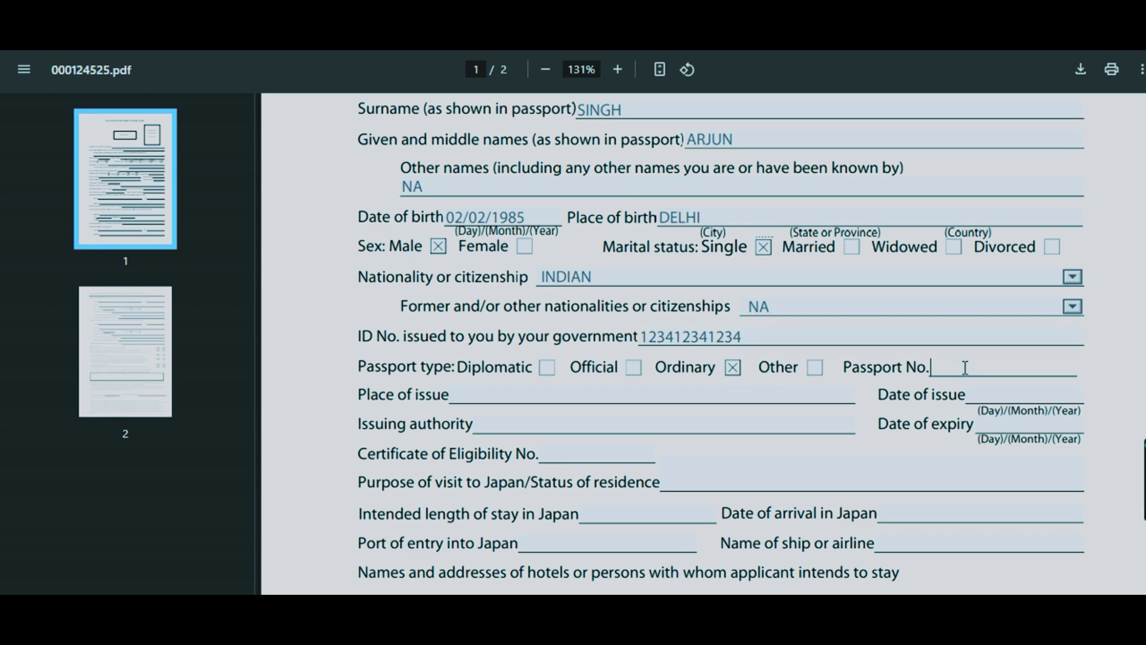
{"action": "left_click", "coordinate": [540, 396]}
{"action": "type", "text": "DELHI"}
- Enter issue date 02/02/2017, authority GOVT OF INDIA and expiry date 01/02/2027
{"action": "left_click", "coordinate": [985, 395]}
{"action": "type", "text": "0"}
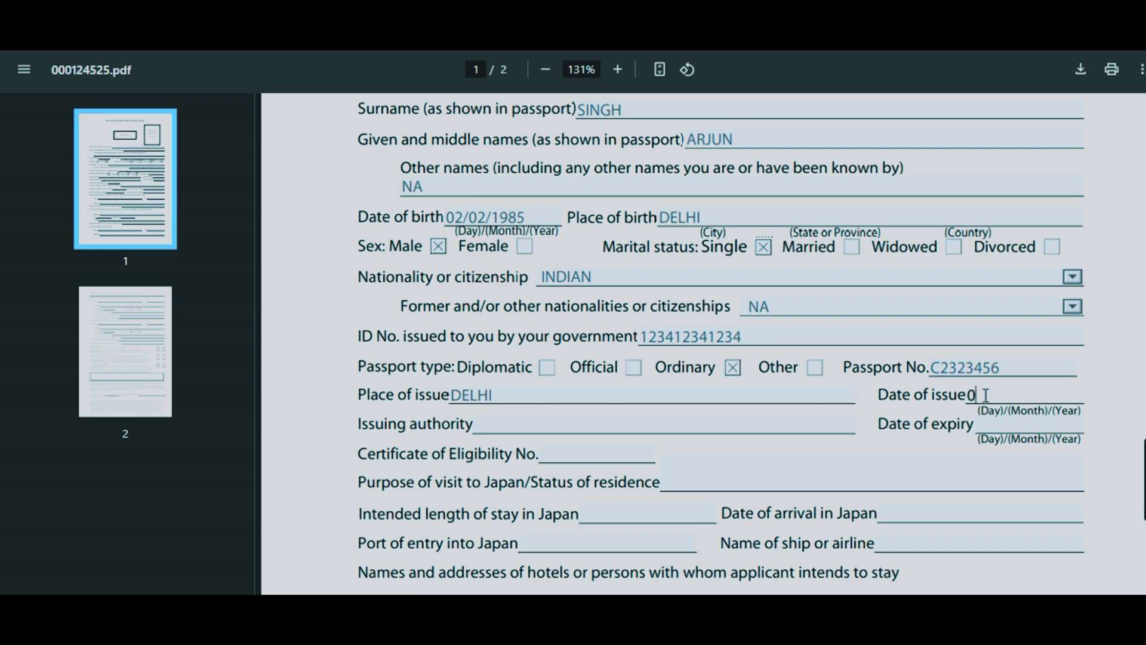
{"action": "type", "text": "2/02/2017"}
{"action": "left_click", "coordinate": [531, 421]}
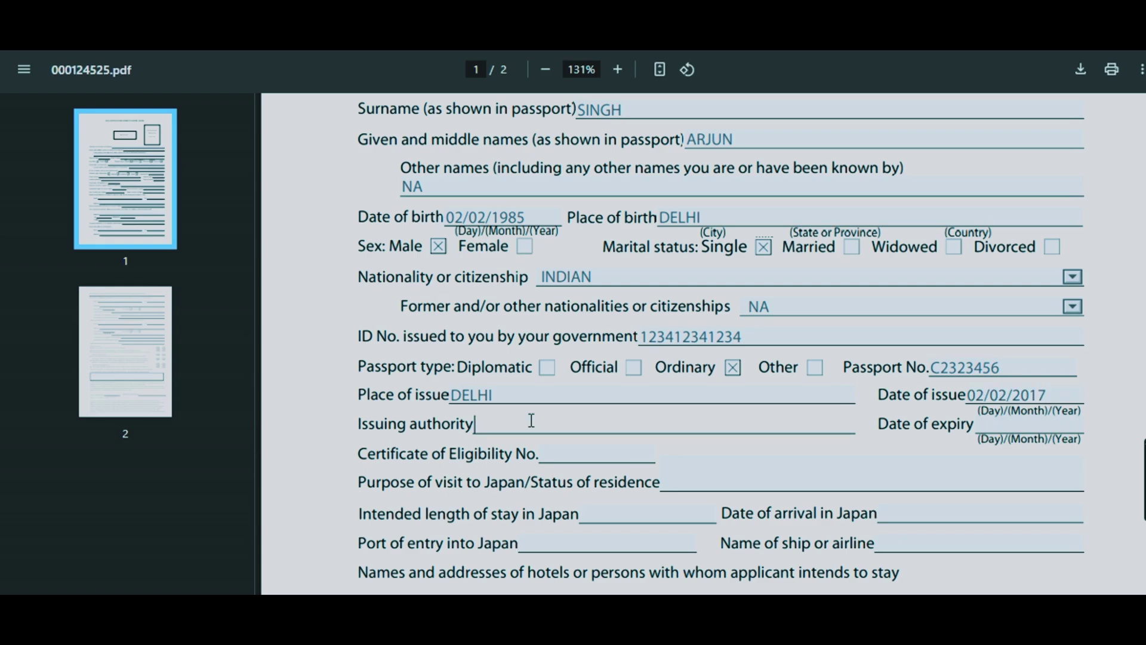
{"action": "type", "text": "GOVT OF INDIA"}
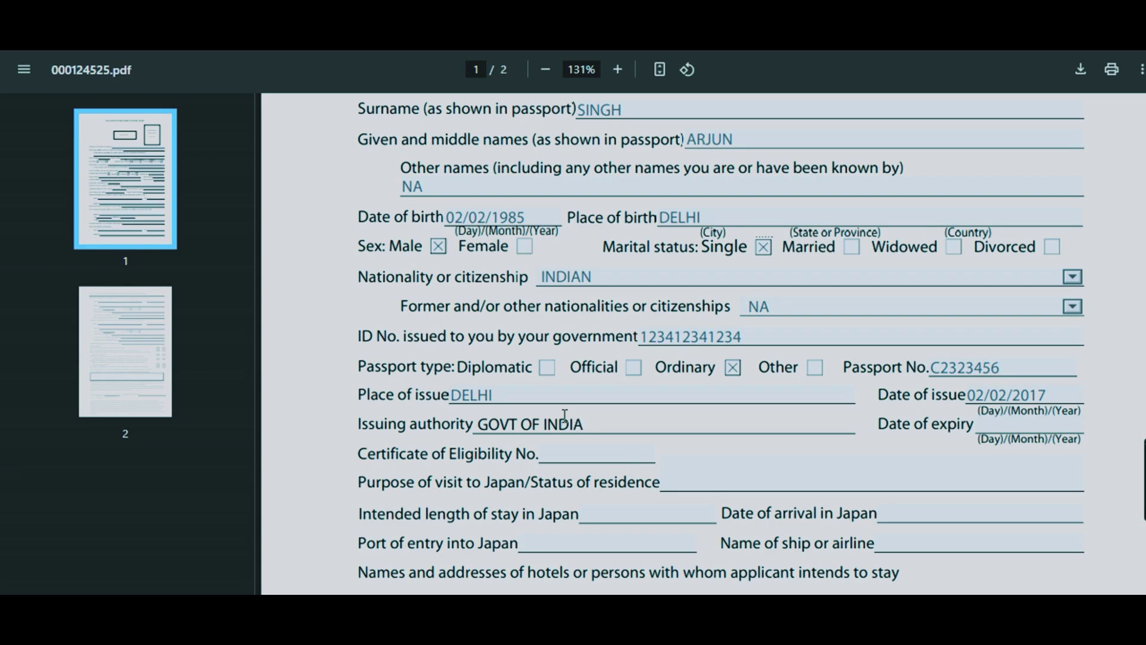
{"action": "left_click", "coordinate": [974, 394]}
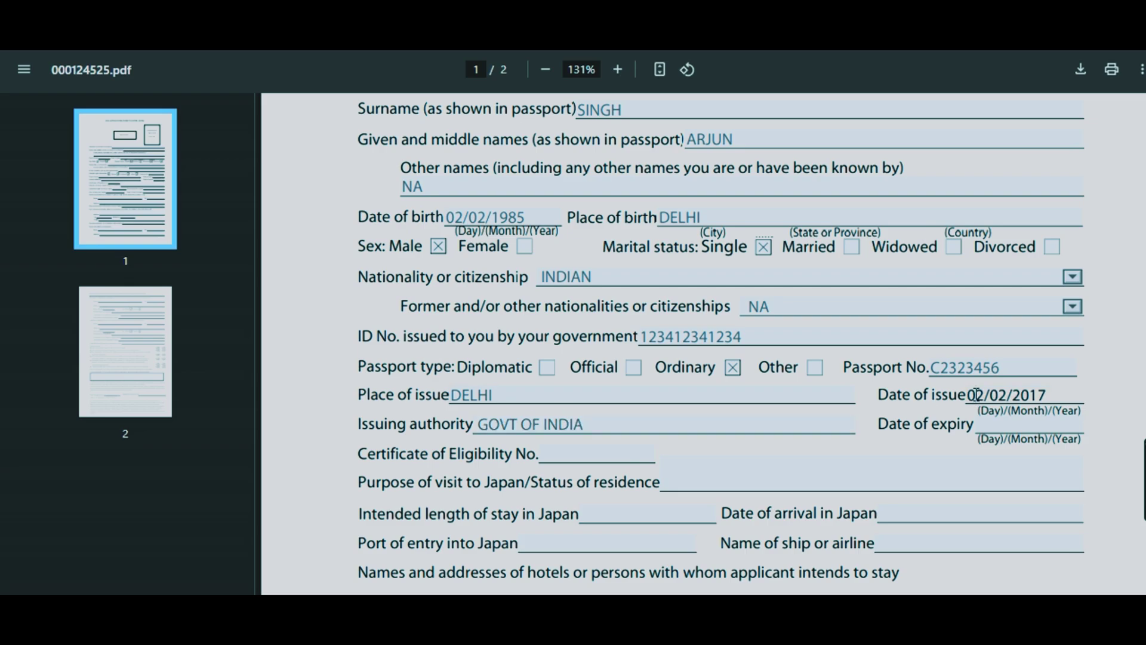
{"action": "left_click", "coordinate": [986, 422]}
{"action": "type", "text": "01/"}
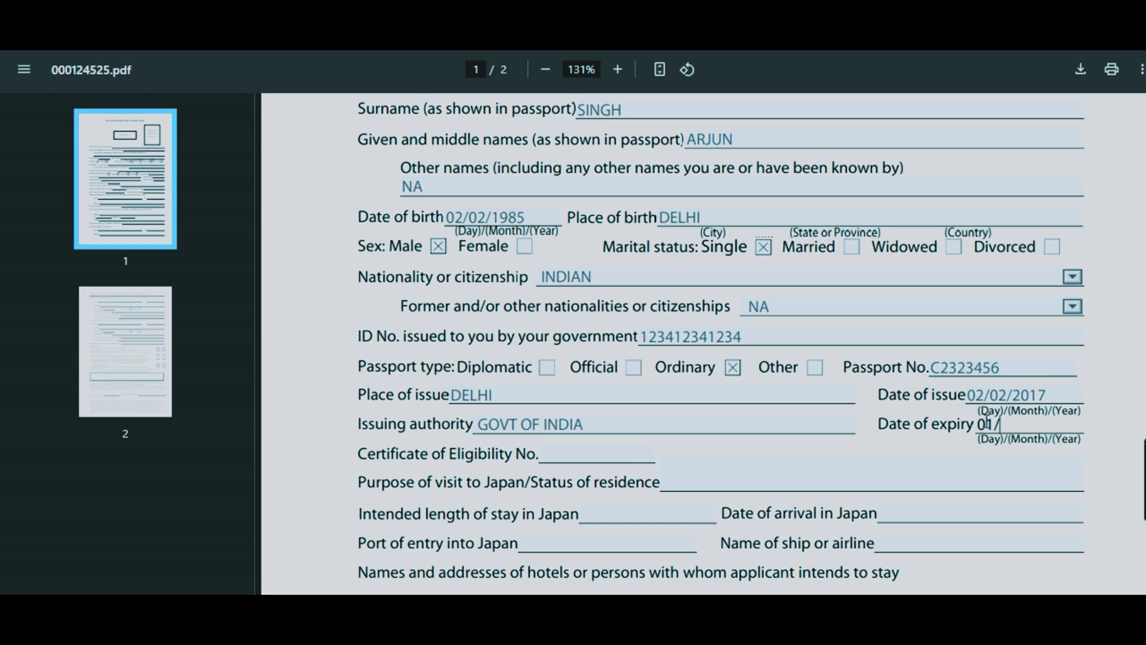
{"action": "type", "text": "02/2027"}
{"action": "left_click", "coordinate": [557, 454]}
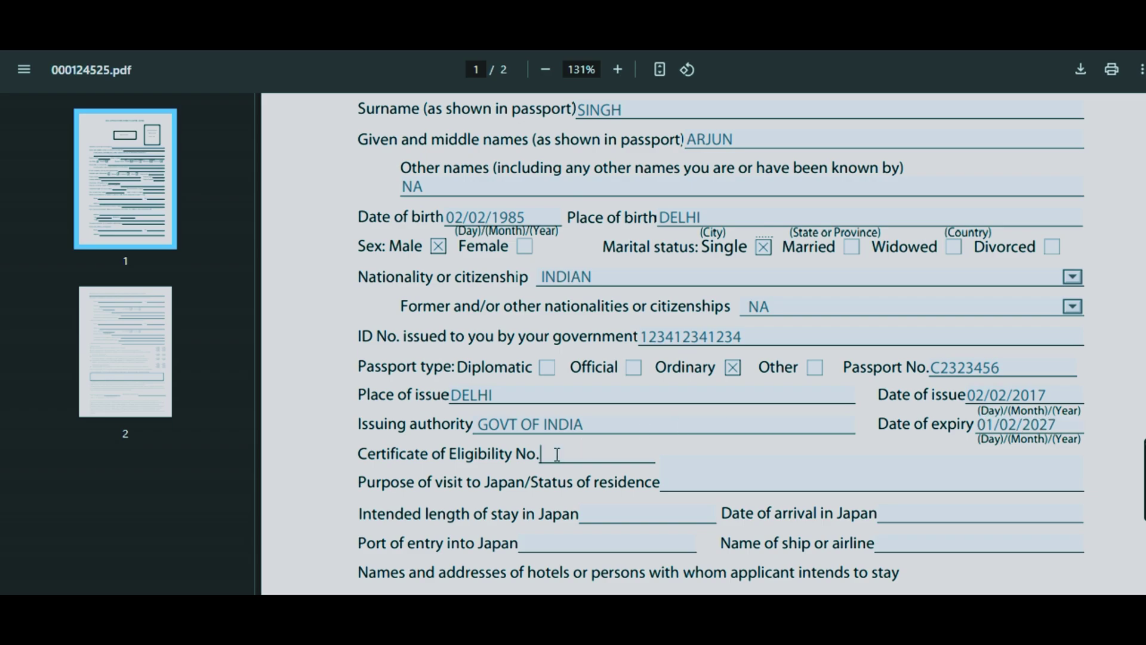
- Enter eligibility NA, purpose TOURISM, a 07-day stay and arrival date 07/07/2025
{"action": "type", "text": "NA"}
{"action": "left_click", "coordinate": [686, 480]}
{"action": "type", "text": "T"}
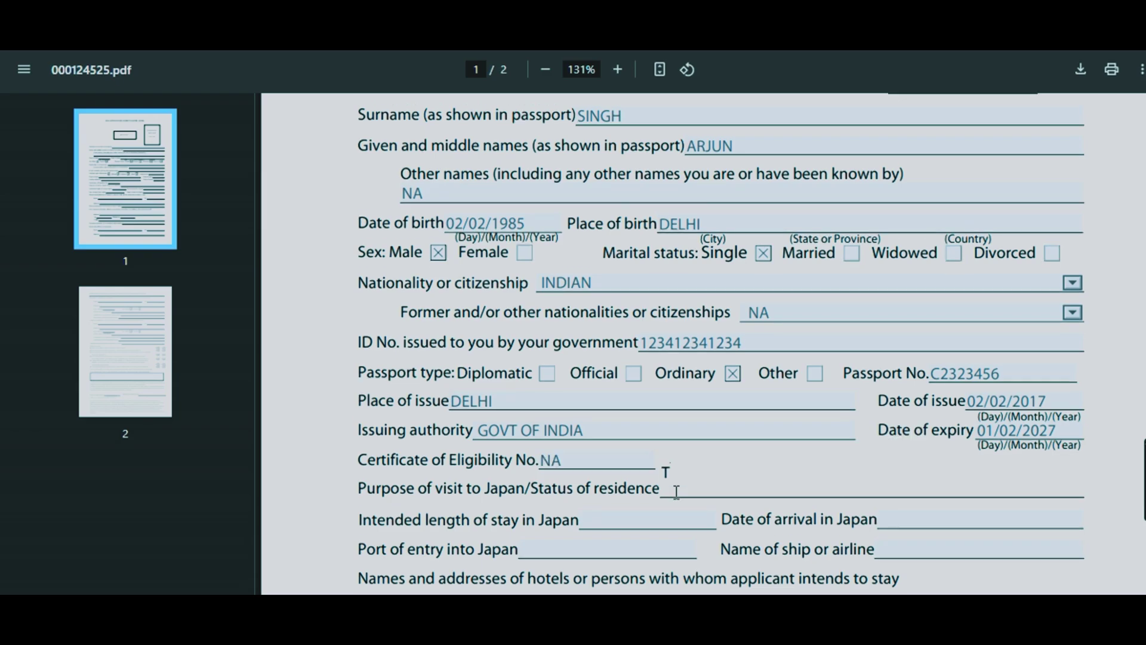
{"action": "type", "text": "OURISM"}
{"action": "left_click", "coordinate": [619, 521]}
{"action": "type", "text": "07"}
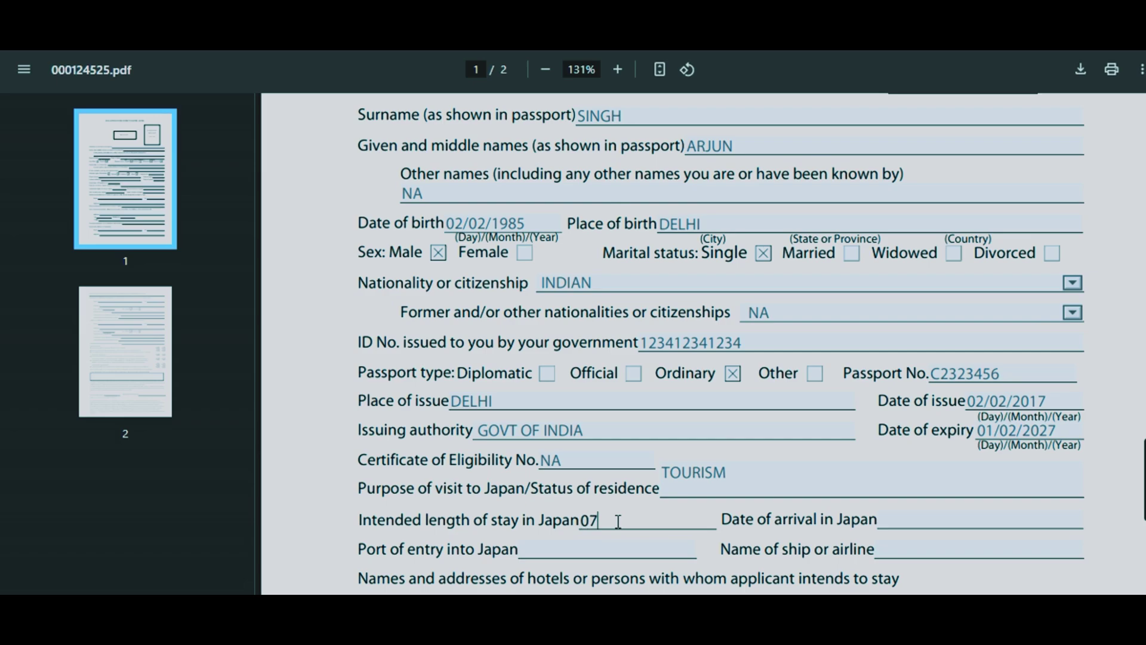
{"action": "left_click", "coordinate": [901, 520]}
{"action": "type", "text": "07/07/2025"}
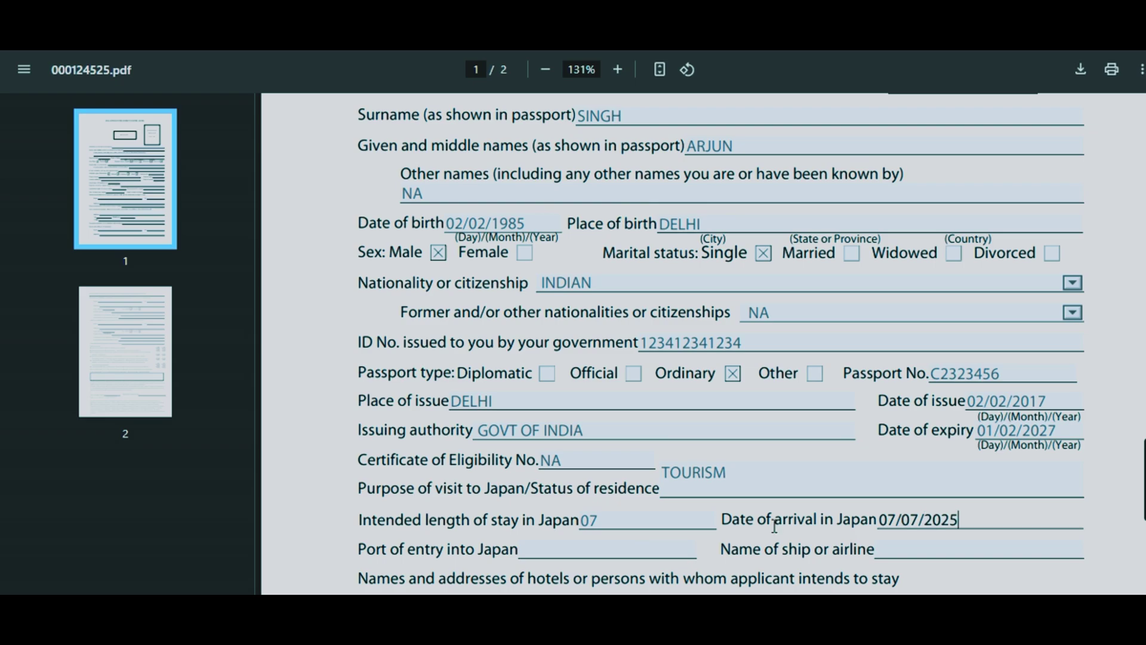
- Enter port of entry TOKYO and airline VIETJET, fixing a typo in the airline name
{"action": "left_click", "coordinate": [578, 544]}
{"action": "type", "text": "TOKYO"}
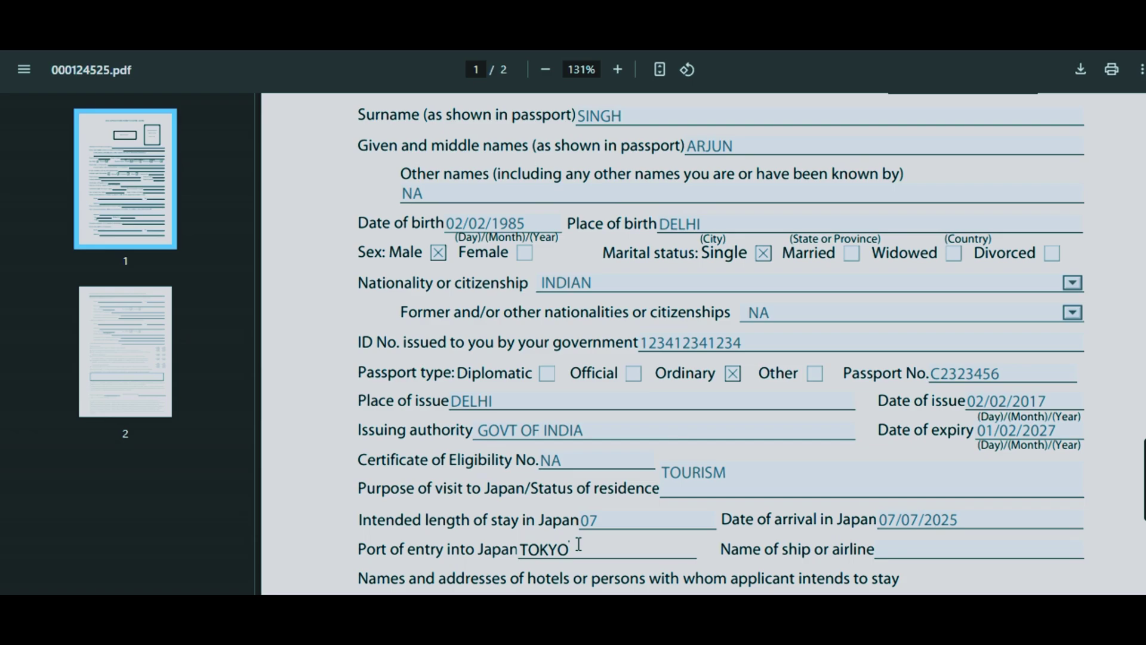
{"action": "left_click", "coordinate": [904, 554]}
{"action": "type", "text": "VIETJET"}
{"action": "left_click", "coordinate": [906, 552]}
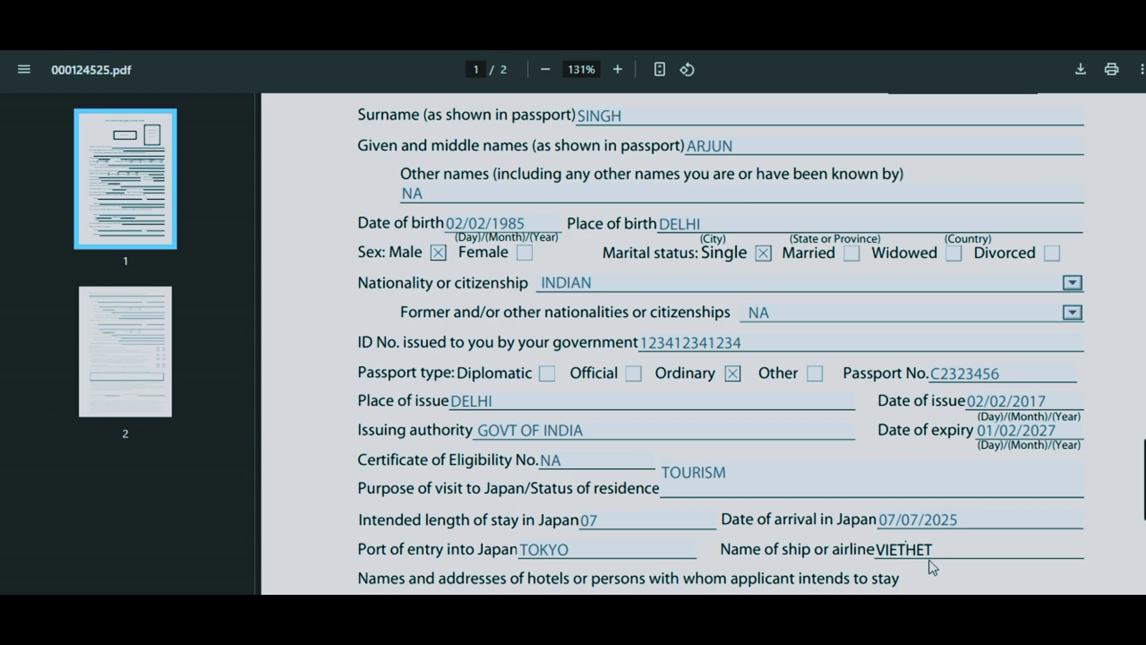
{"action": "key", "text": "BackSpace"}
{"action": "type", "text": "J"}
{"action": "scroll", "coordinate": [721, 340], "scroll_direction": "down", "scroll_amount": 6}
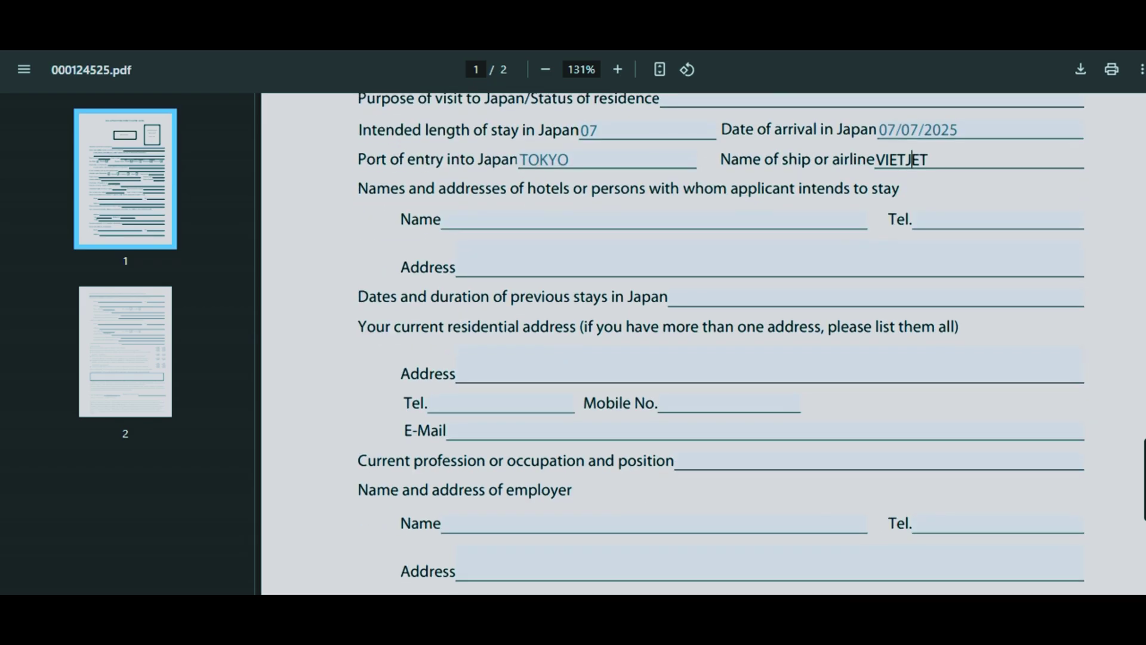
- Enter hotel TOKYO INN with its phone and TOKYO TOWER address, and previous stays NA
{"action": "left_click", "coordinate": [513, 228]}
{"action": "type", "text": "TOKYO INN"}
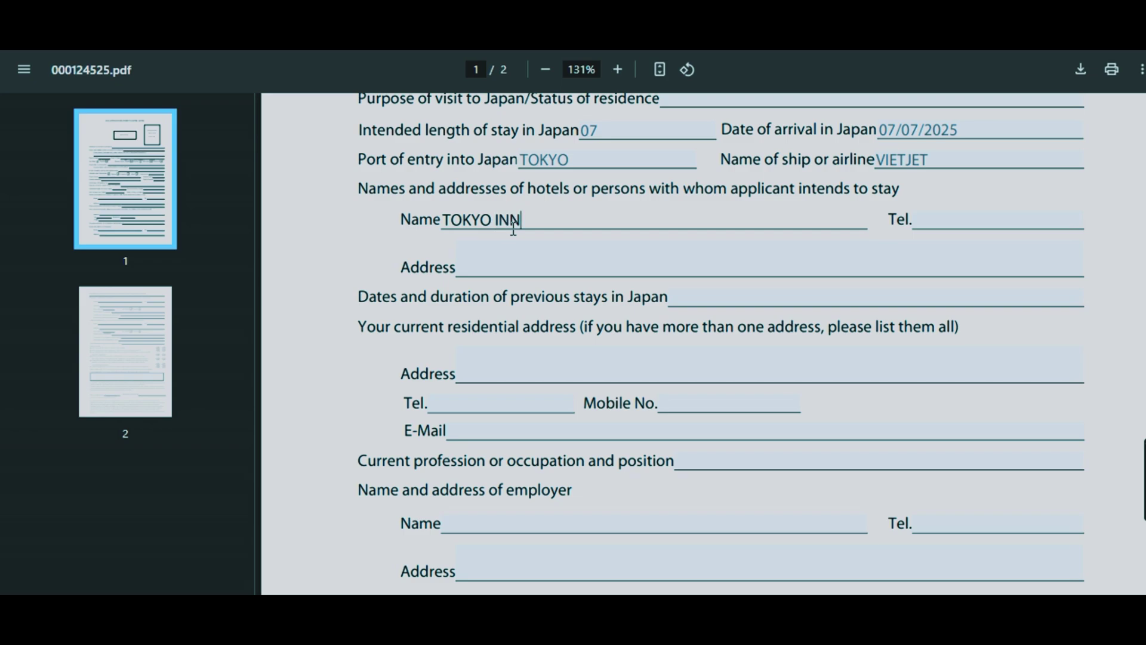
{"action": "left_click", "coordinate": [925, 219]}
{"action": "type", "text": "99999999"}
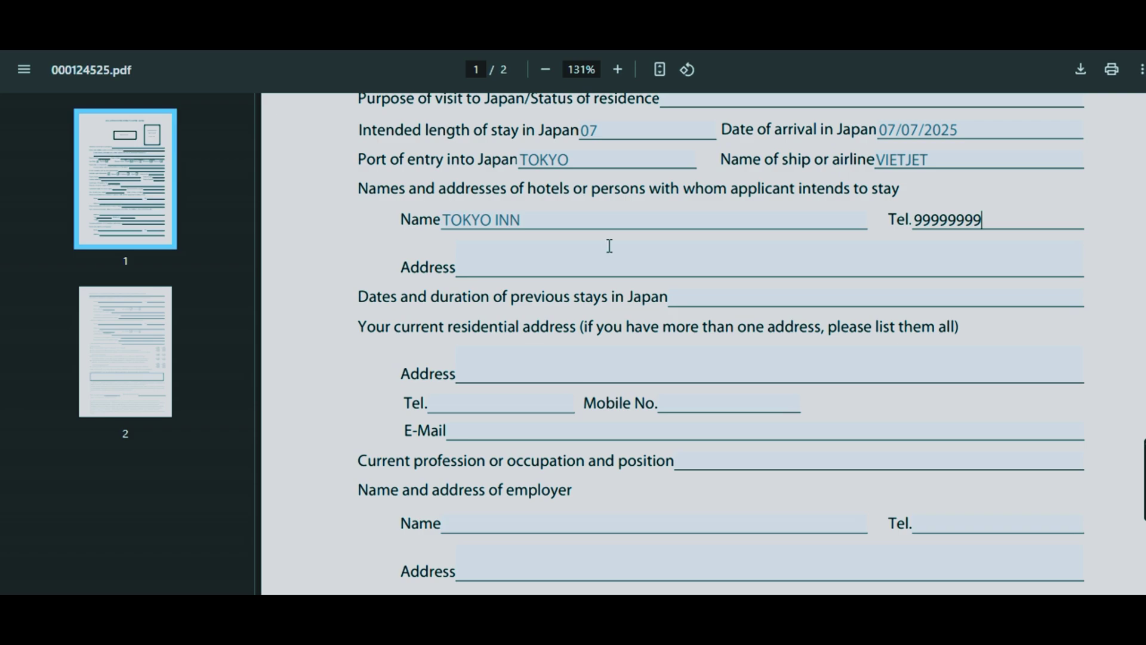
{"action": "left_click", "coordinate": [508, 268]}
{"action": "type", "text": "TOKTO A"}
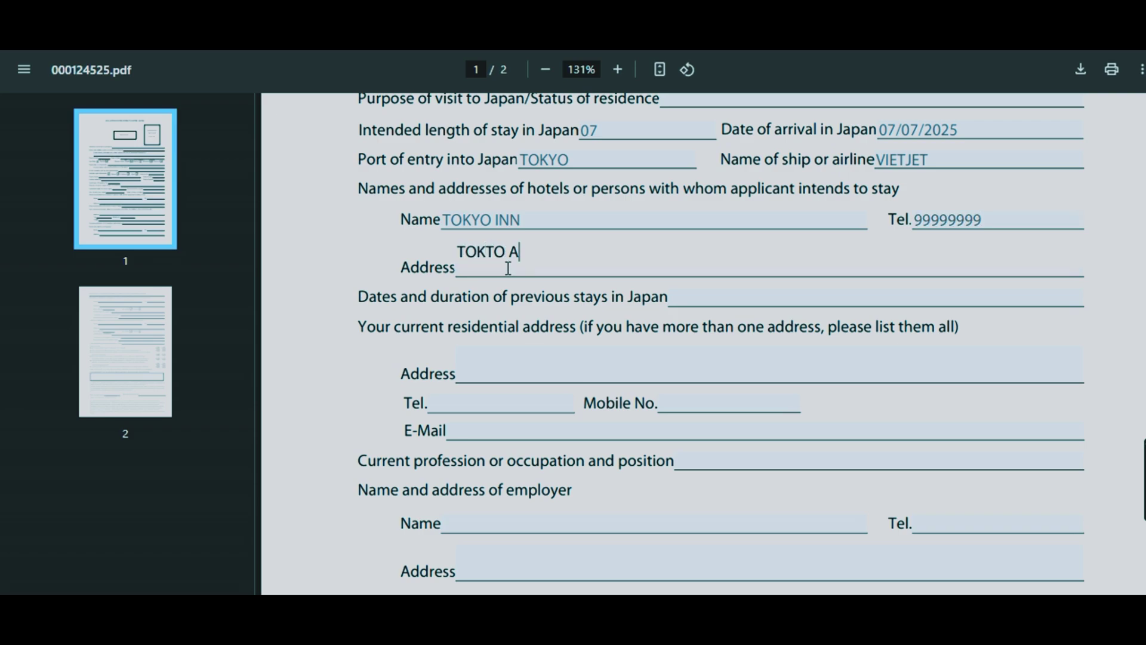
{"action": "key", "text": "BackSpace"}
{"action": "key", "text": "BackSpace"}
{"action": "key", "text": "BackSpace"}
{"action": "key", "text": "BackSpace"}
{"action": "type", "text": "YO TOWER"}
{"action": "left_click", "coordinate": [676, 297]}
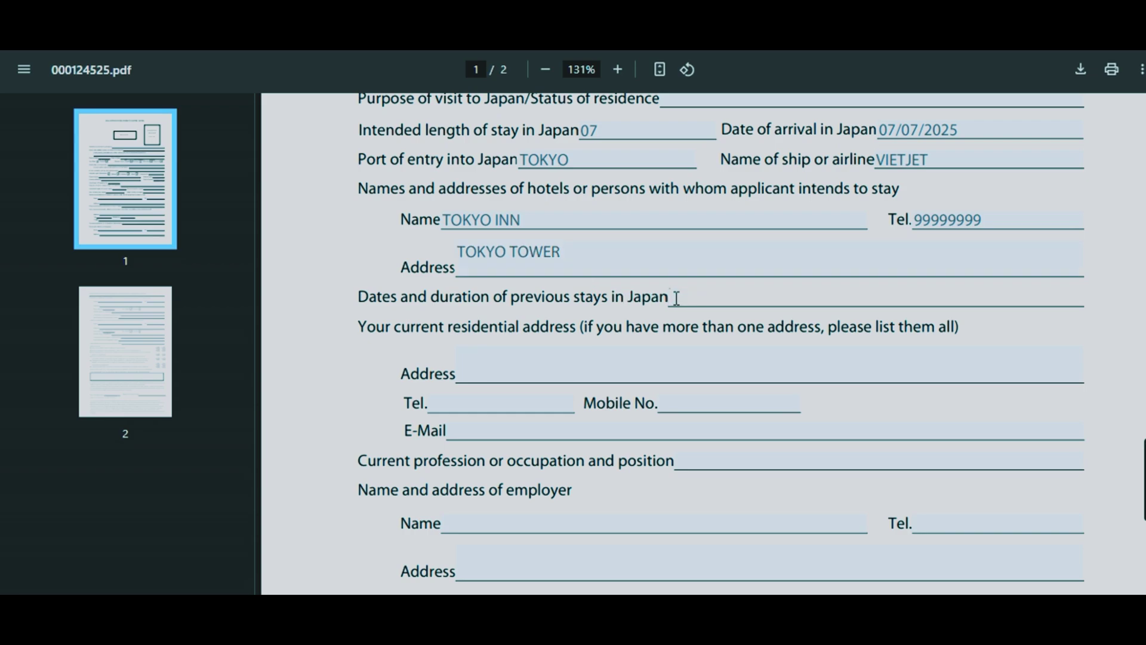
{"action": "type", "text": "NA"}
- Fill in the home address, home phone, mobile, e-mail, and occupation SELF EMPLOYED
{"action": "left_click", "coordinate": [490, 383]}
{"action": "type", "text": "SOUTH X"}
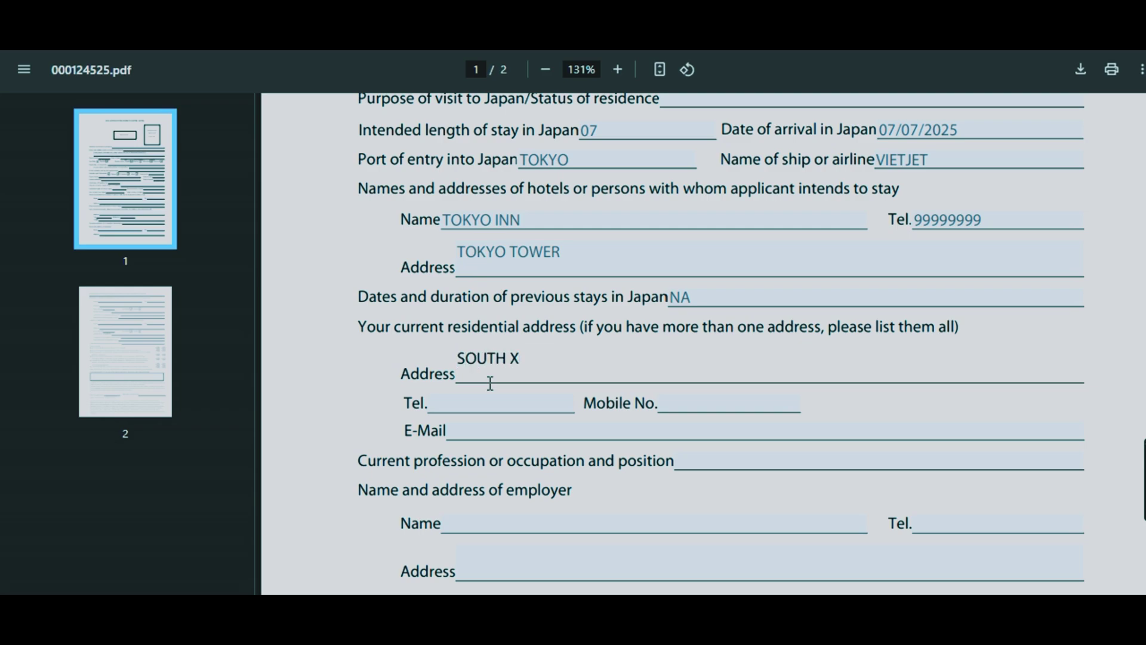
{"action": "left_click", "coordinate": [472, 403]}
{"action": "type", "text": "32333"}
{"action": "left_click", "coordinate": [692, 405]}
{"action": "type", "text": "999999999"}
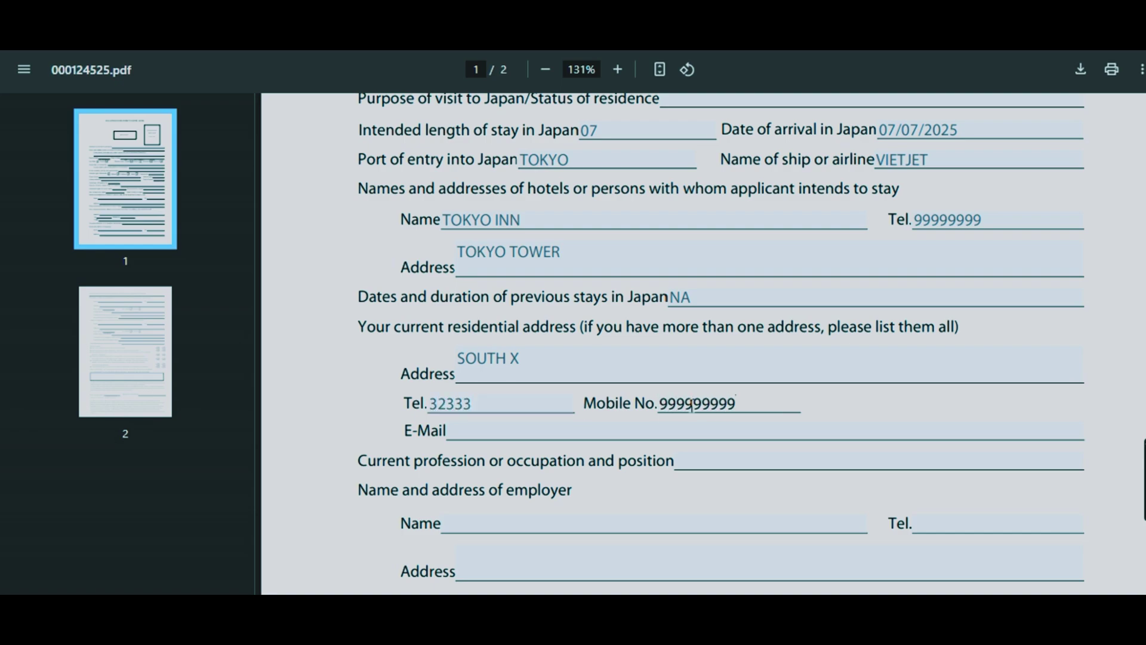
{"action": "left_click", "coordinate": [545, 432]}
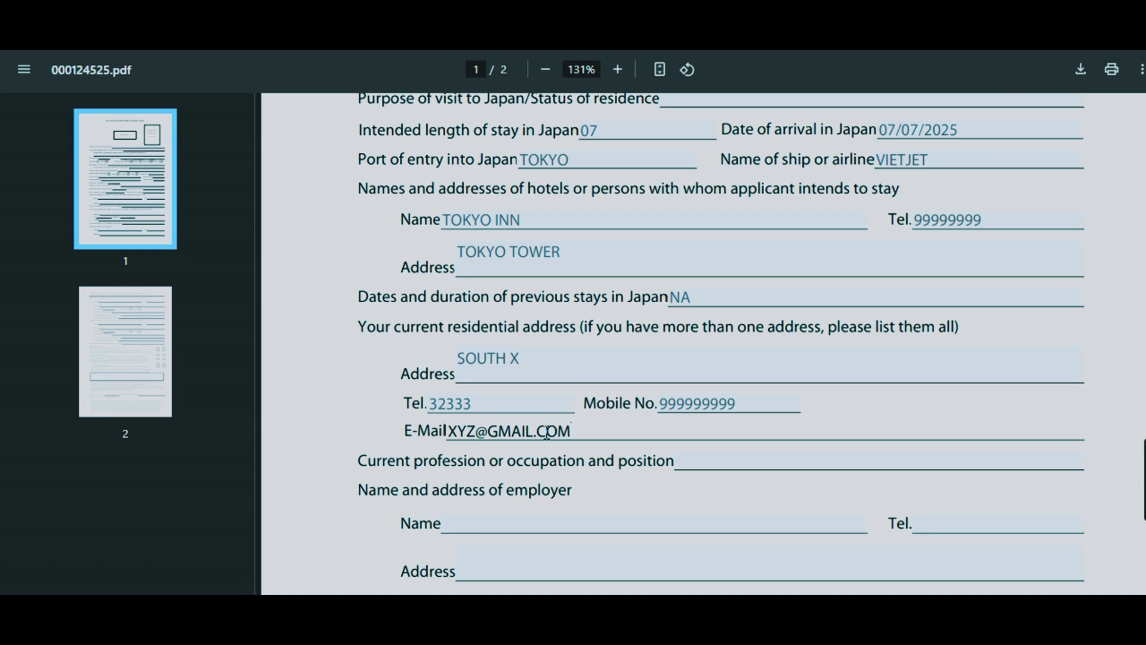
{"action": "left_click", "coordinate": [687, 466]}
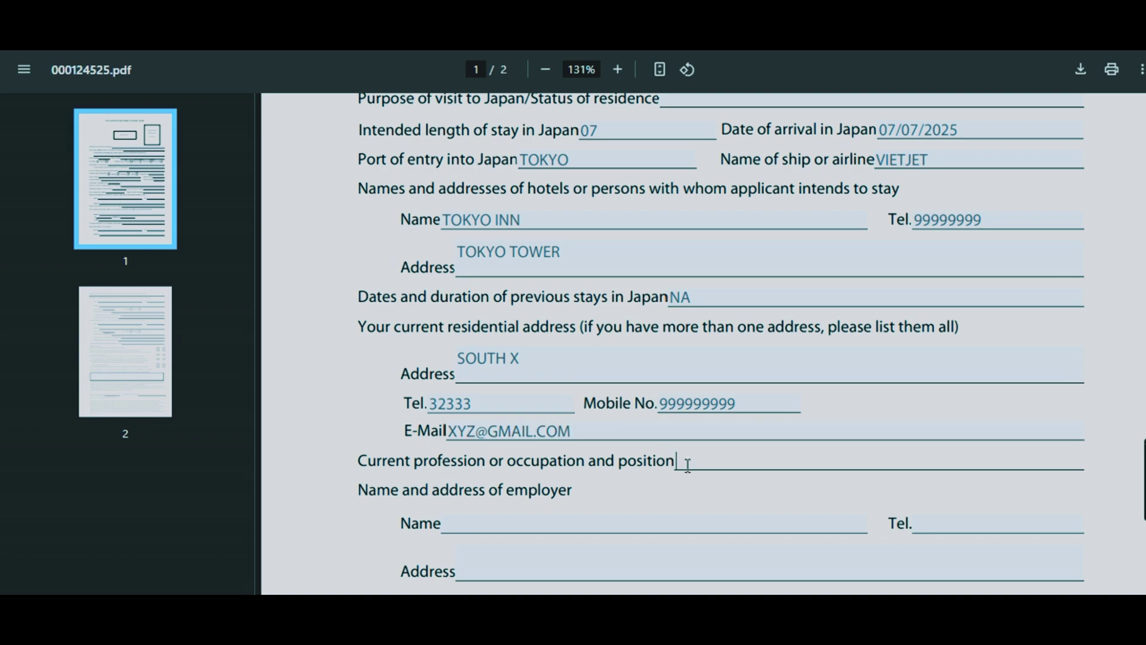
{"action": "type", "text": "SELF EMPLOYED"}
- Enter employer name GOOGLE, the employer's phone number, and employer address DELHI
{"action": "left_click", "coordinate": [510, 517]}
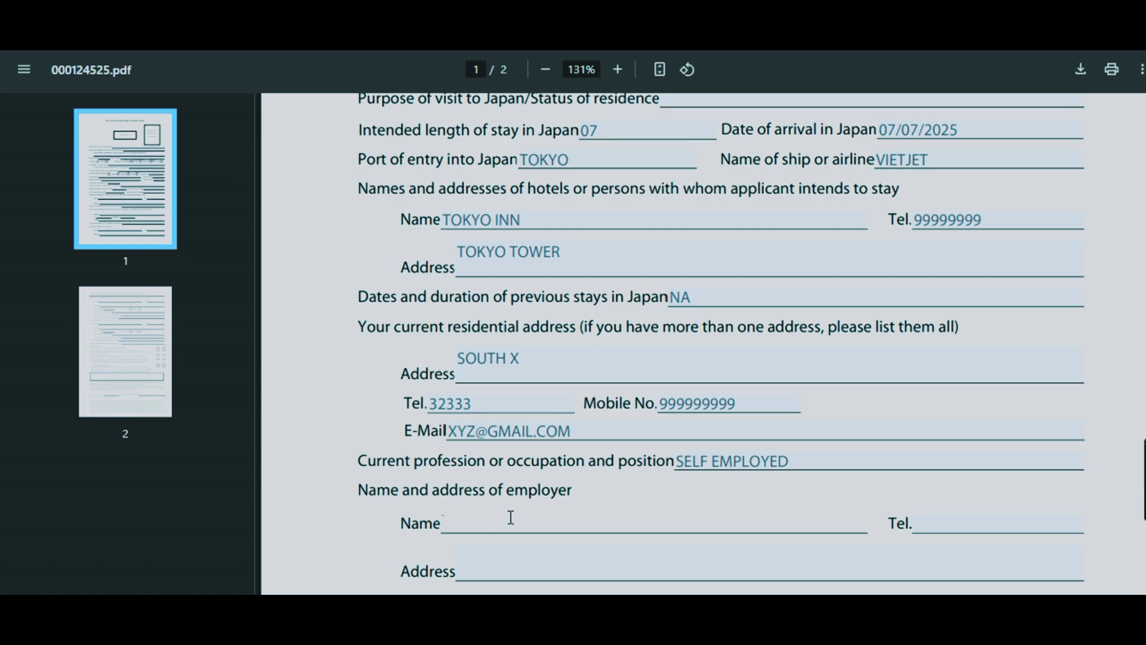
{"action": "type", "text": "GOOGLE"}
{"action": "scroll", "coordinate": [1144, 351], "scroll_direction": "down", "scroll_amount": 5}
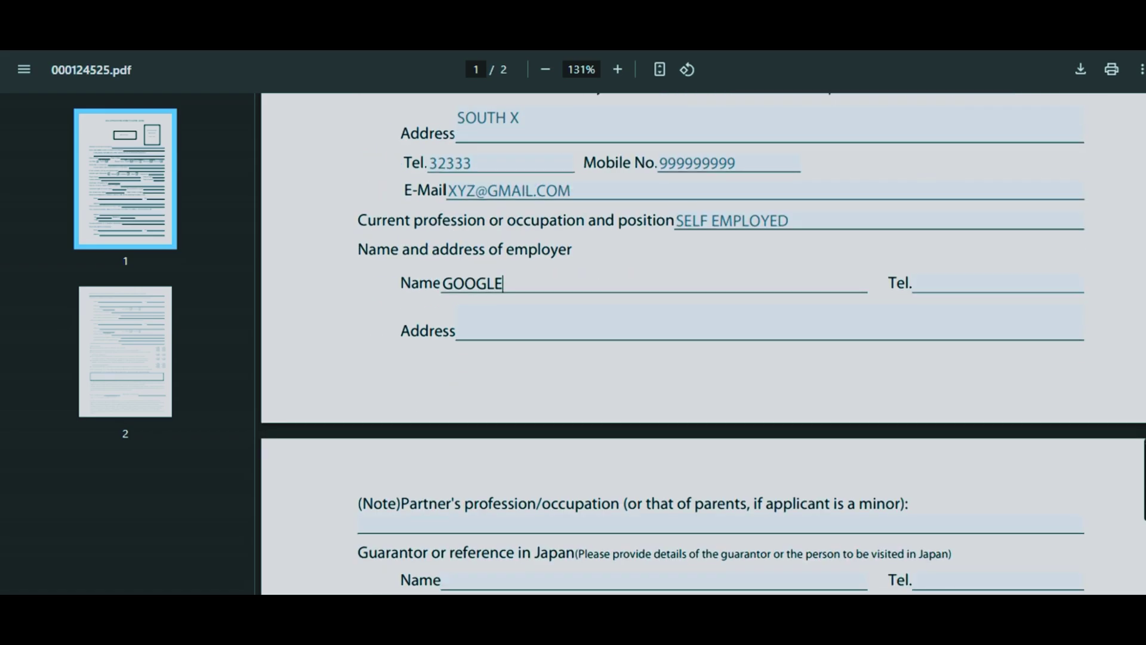
{"action": "left_click", "coordinate": [1002, 205]}
{"action": "type", "text": "33333"}
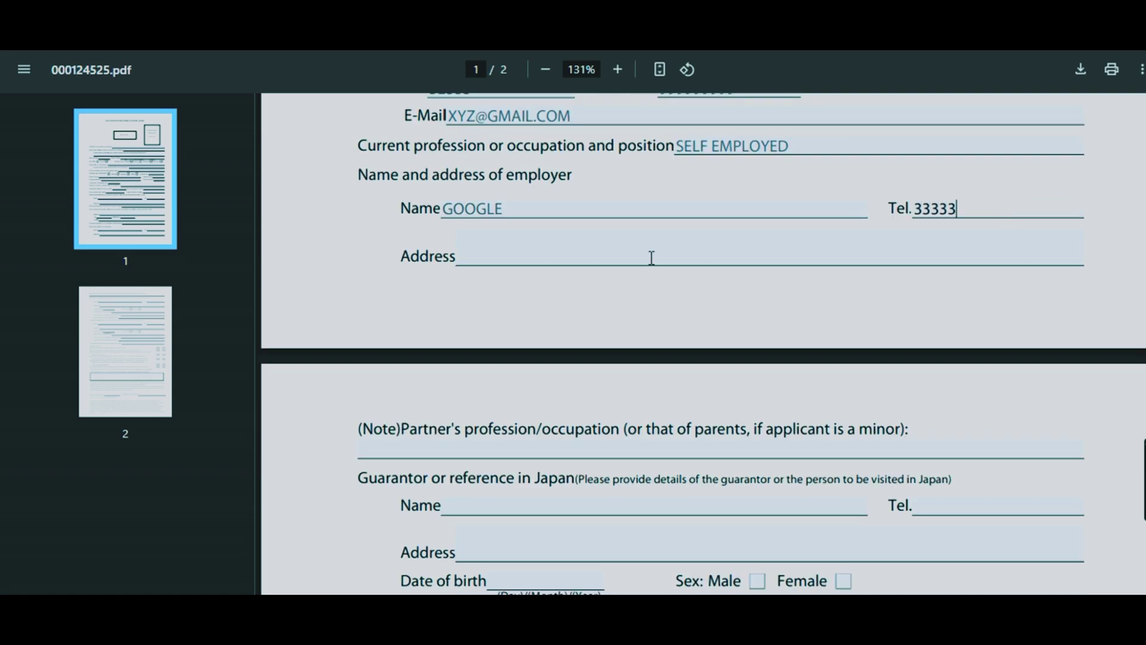
{"action": "left_click", "coordinate": [586, 254]}
{"action": "type", "text": "DELHI"}
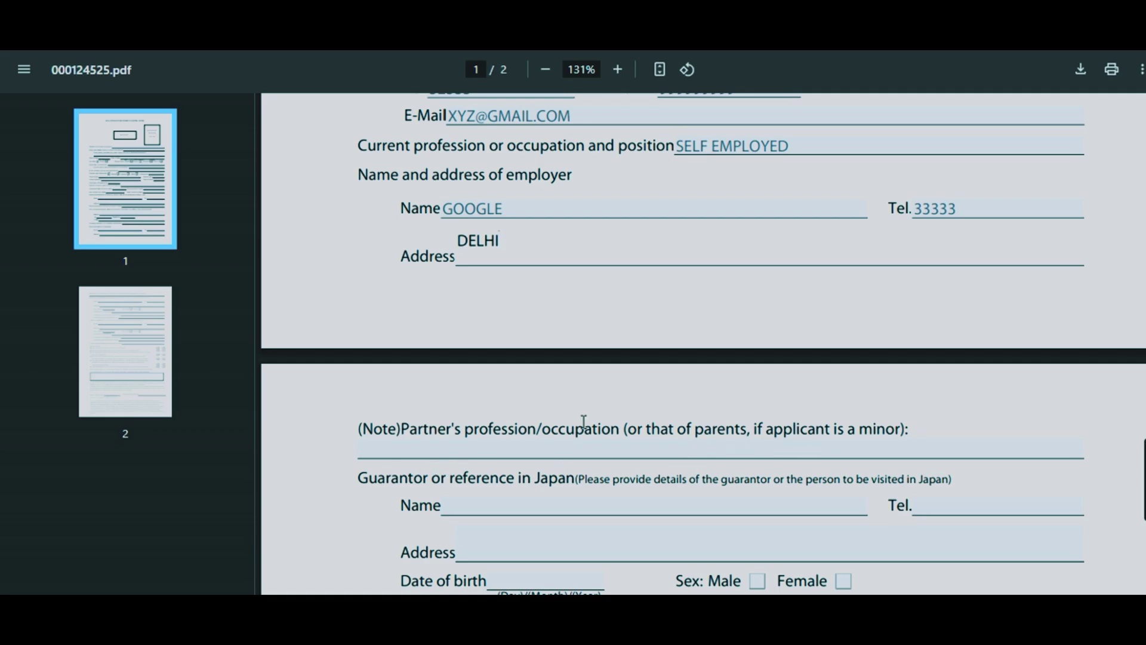
{"action": "left_click", "coordinate": [453, 451]}
- Answer No to all six page-2 questions on crime, imprisonment, deportation, drugs, prostitution, and trafficking
{"action": "scroll", "coordinate": [453, 451], "scroll_direction": "down", "scroll_amount": 10}
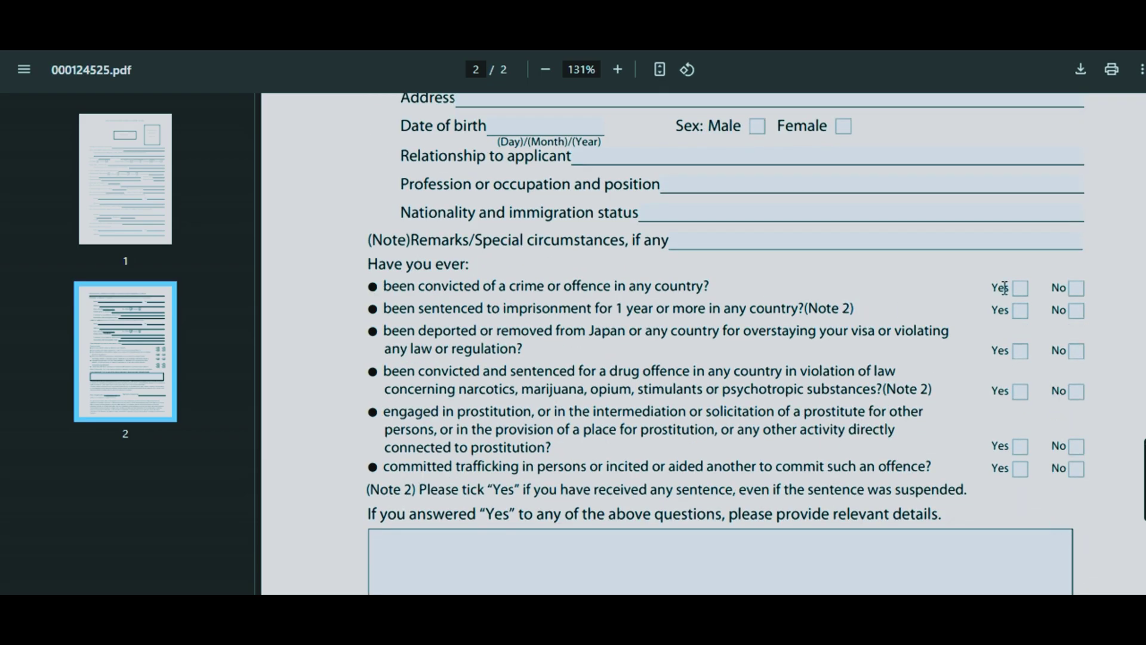
{"action": "left_click", "coordinate": [1076, 291]}
{"action": "left_click", "coordinate": [1076, 311]}
{"action": "left_click", "coordinate": [1076, 352]}
{"action": "left_click", "coordinate": [1076, 392]}
{"action": "left_click", "coordinate": [1076, 446]}
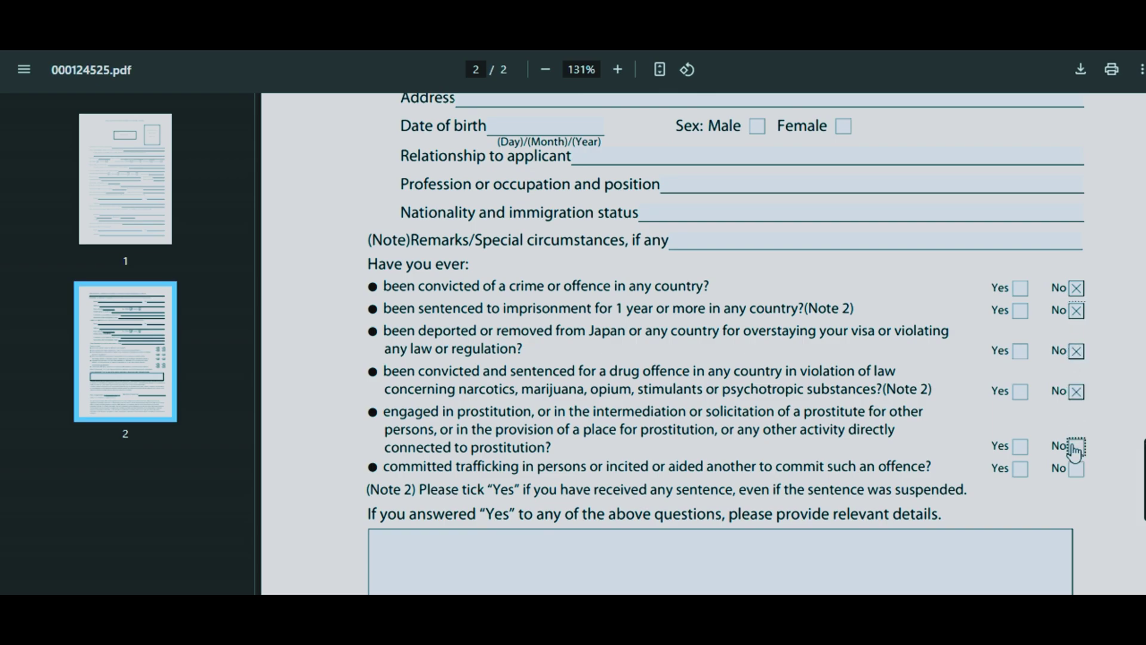
{"action": "left_click", "coordinate": [1075, 471]}
{"action": "scroll", "coordinate": [702, 343], "scroll_direction": "down", "scroll_amount": 6}
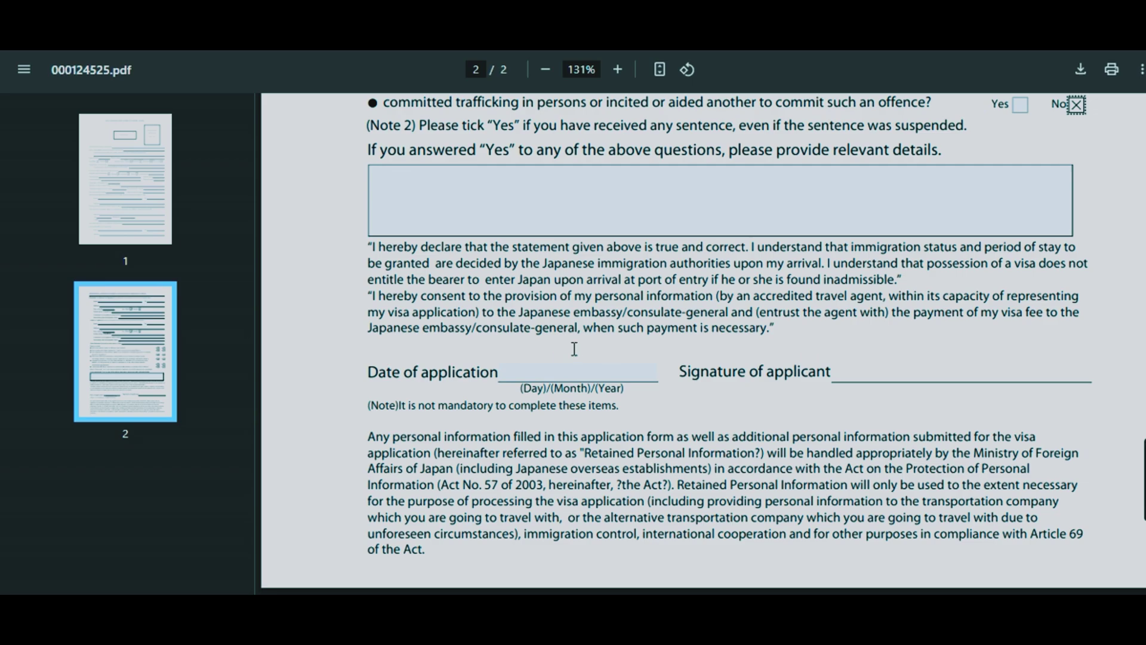
- Enter the date of application as 23/05/2025
{"action": "left_click", "coordinate": [539, 369]}
{"action": "type", "text": "23MA"}
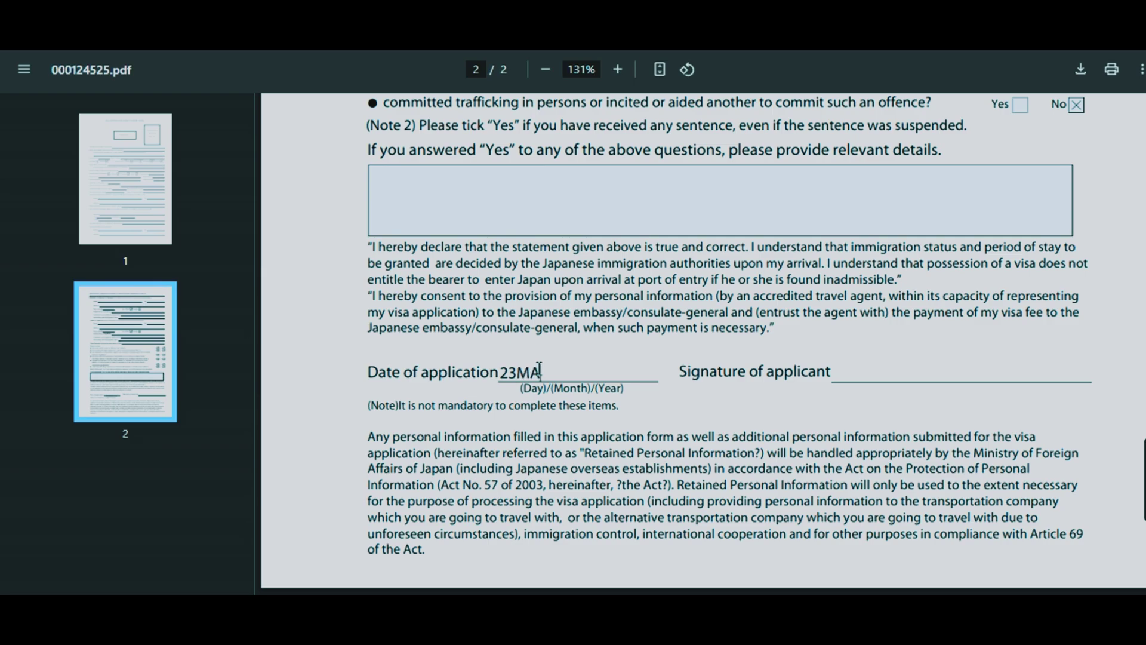
{"action": "key", "text": "BackSpace"}
{"action": "key", "text": "BackSpace"}
{"action": "type", "text": "/05/2025"}
{"action": "left_click", "coordinate": [857, 379]}
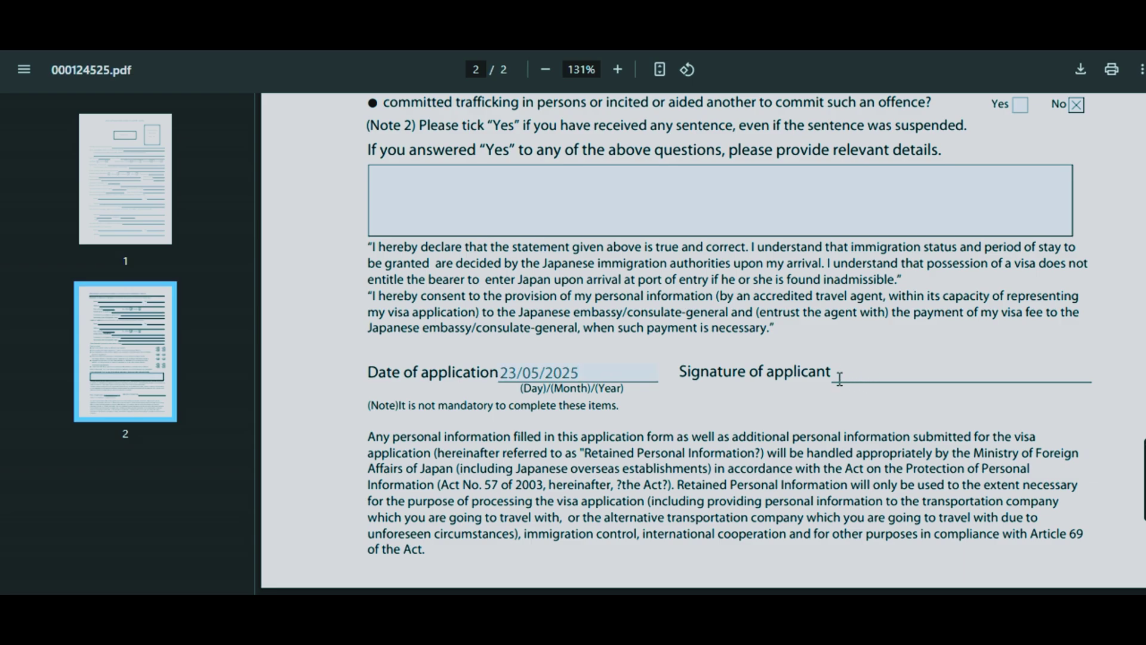
{"action": "double_click", "coordinate": [836, 383]}
{"action": "left_click", "coordinate": [836, 382]}
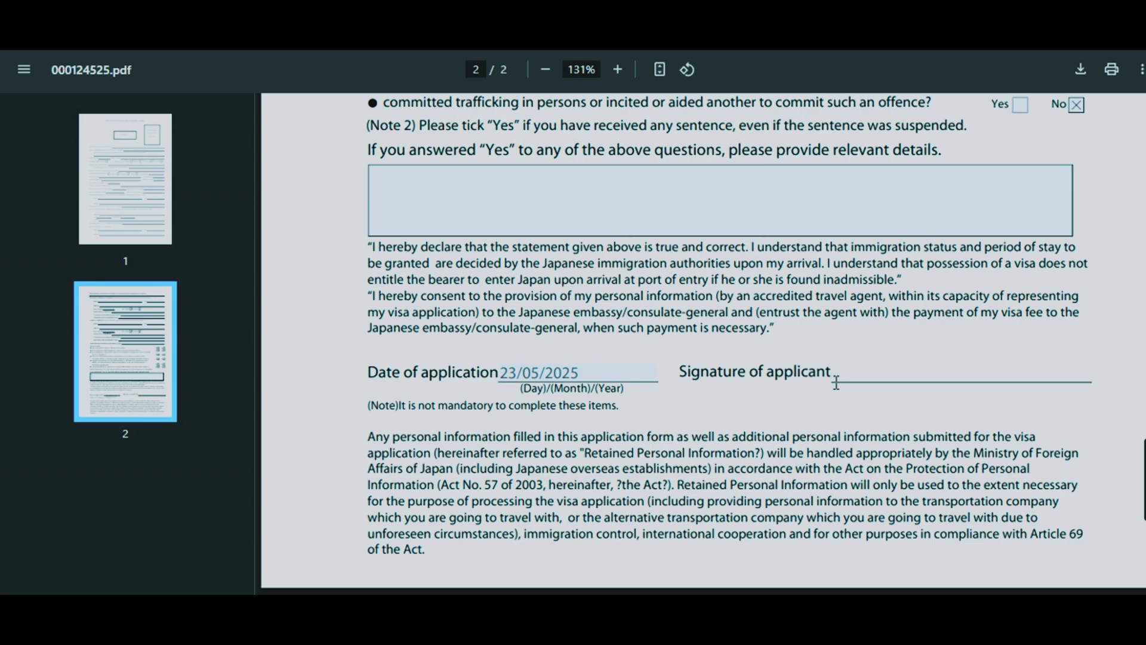